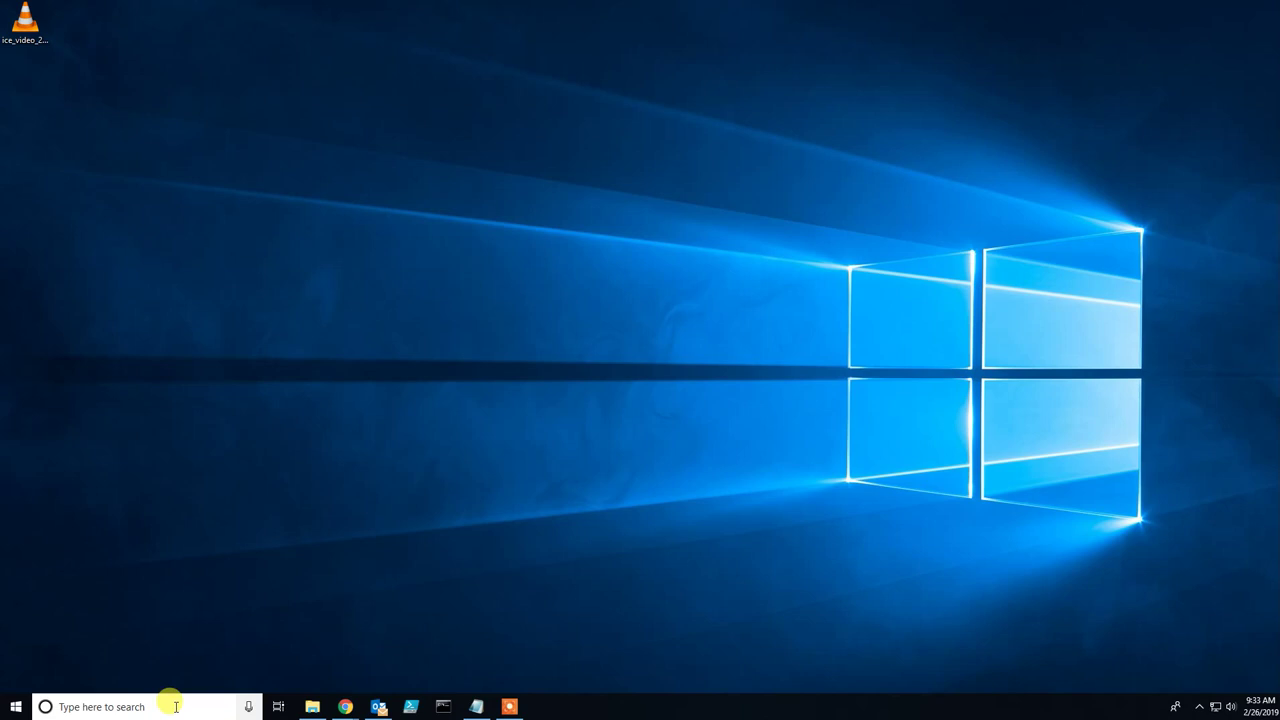
Step: Open the Windows search panel from the taskbar search box, reopening it after an accidental dismissal
left_click(175, 707)
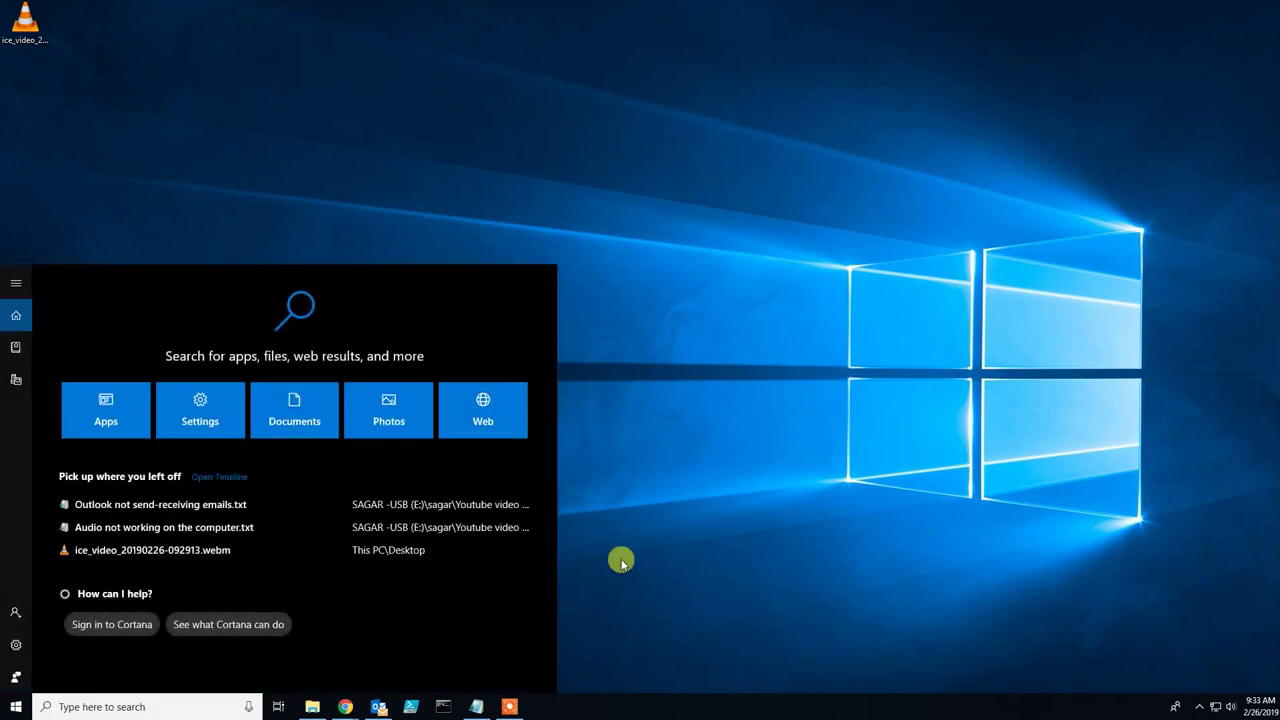
left_click(596, 594)
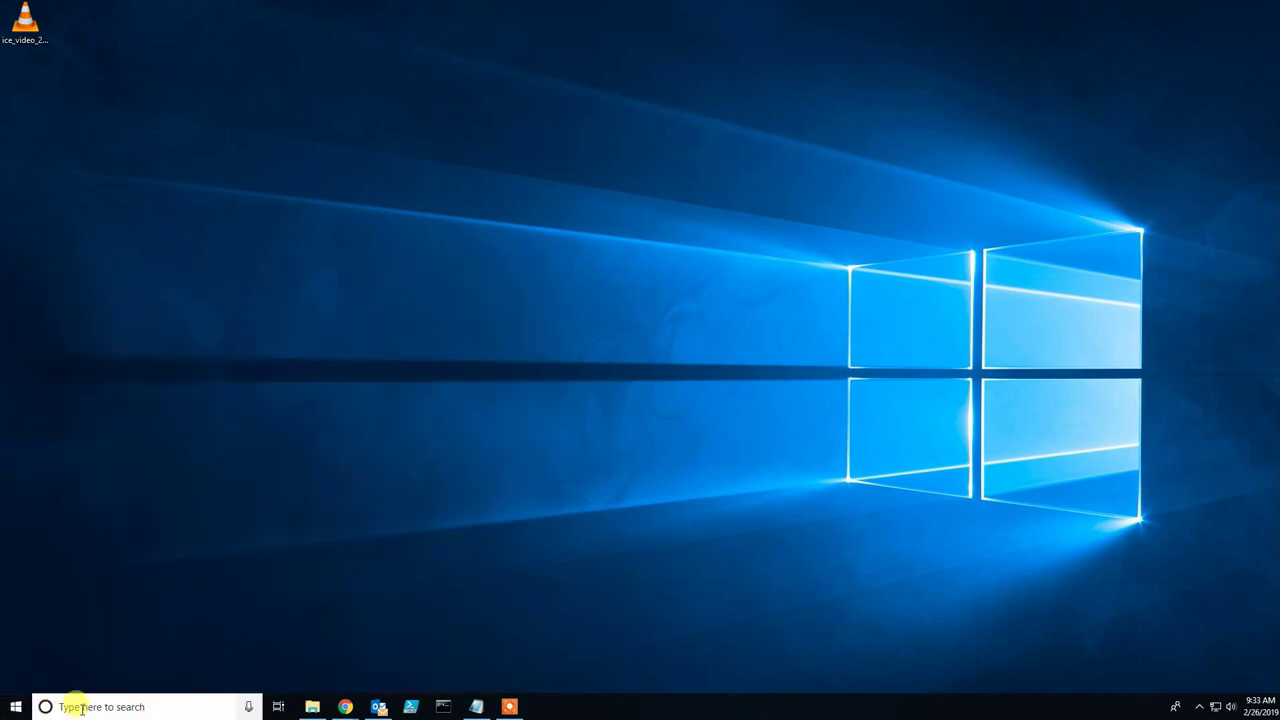
left_click(129, 706)
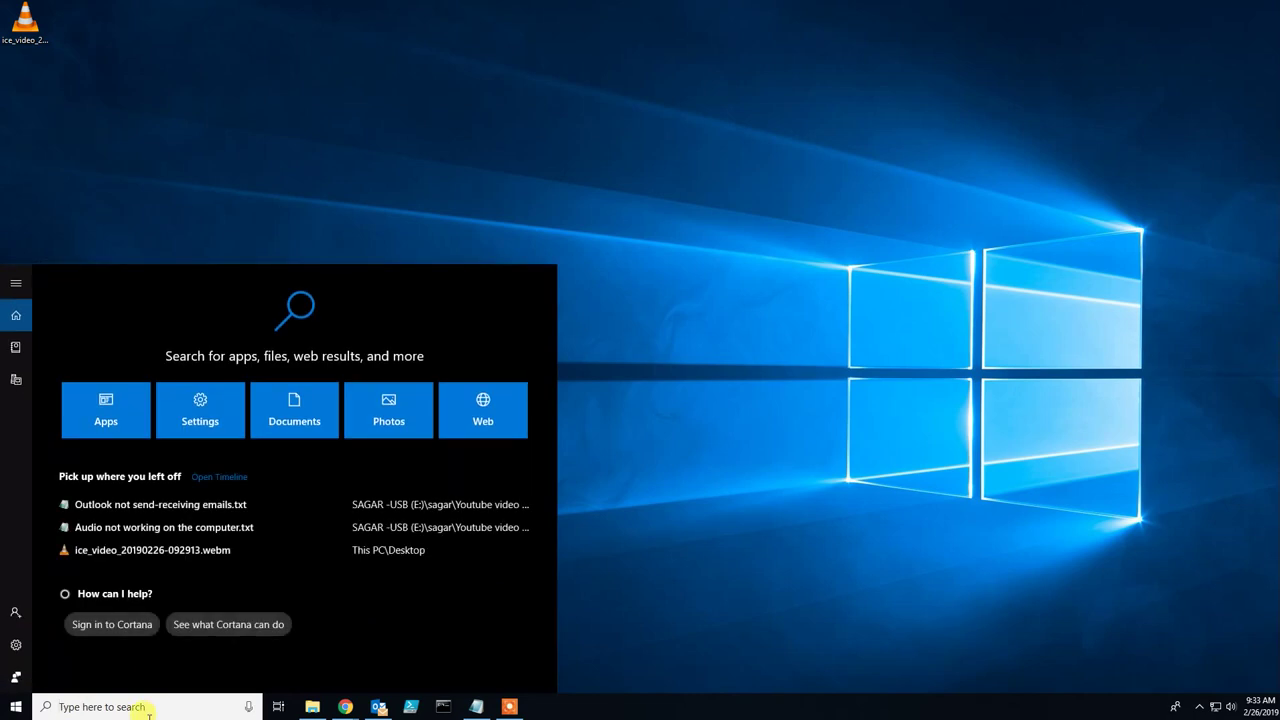
Step: Launch Control Panel by searching 'control p' and view All Control Panel Items as small icons
type("control p")
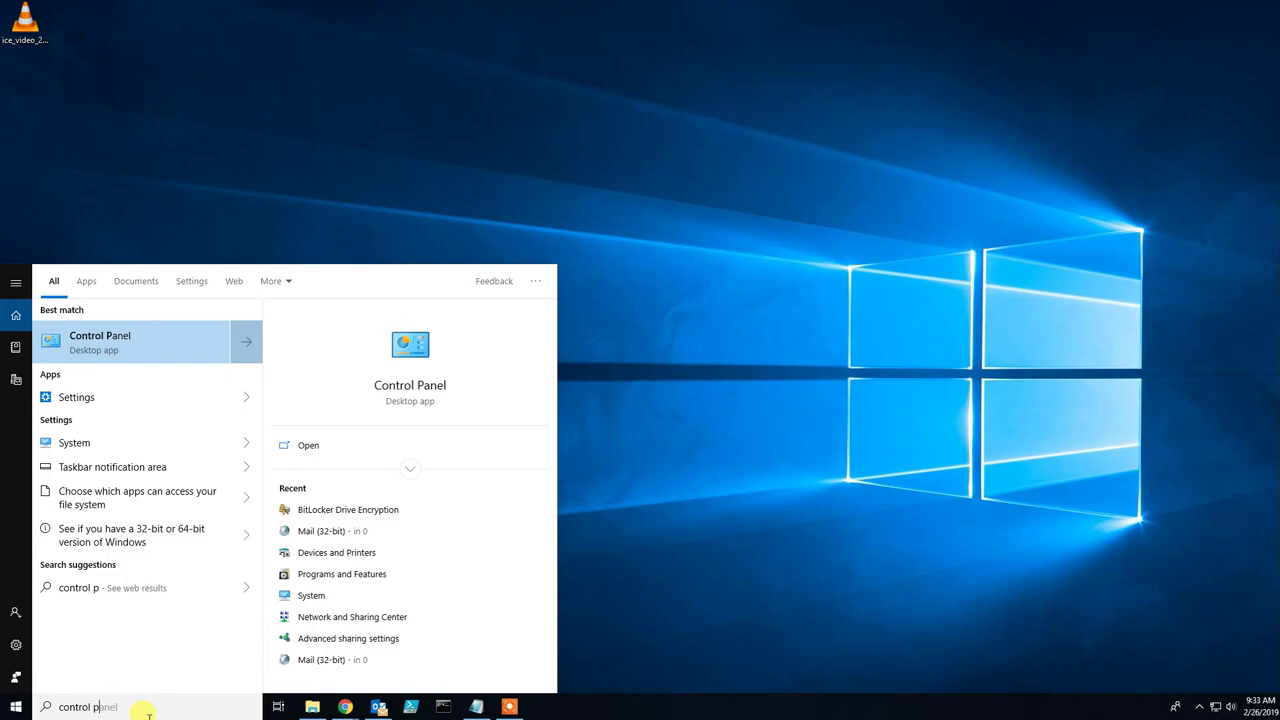
key("Return")
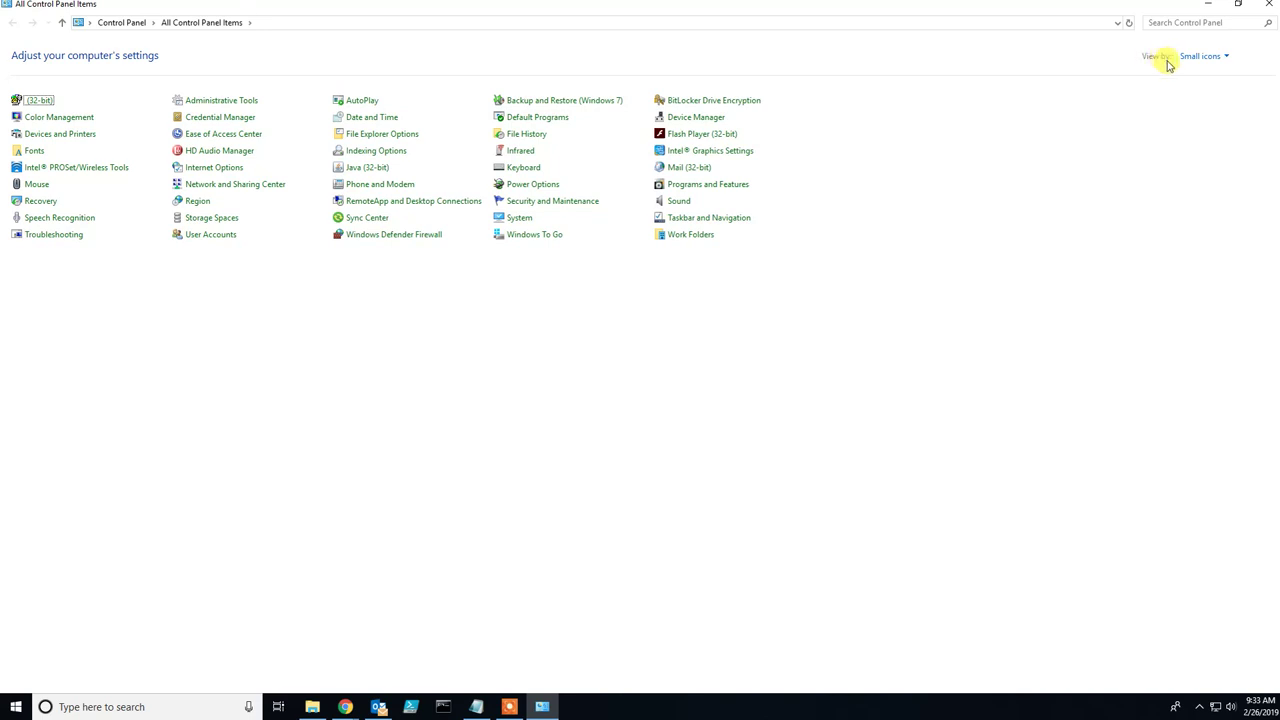
left_click(1212, 58)
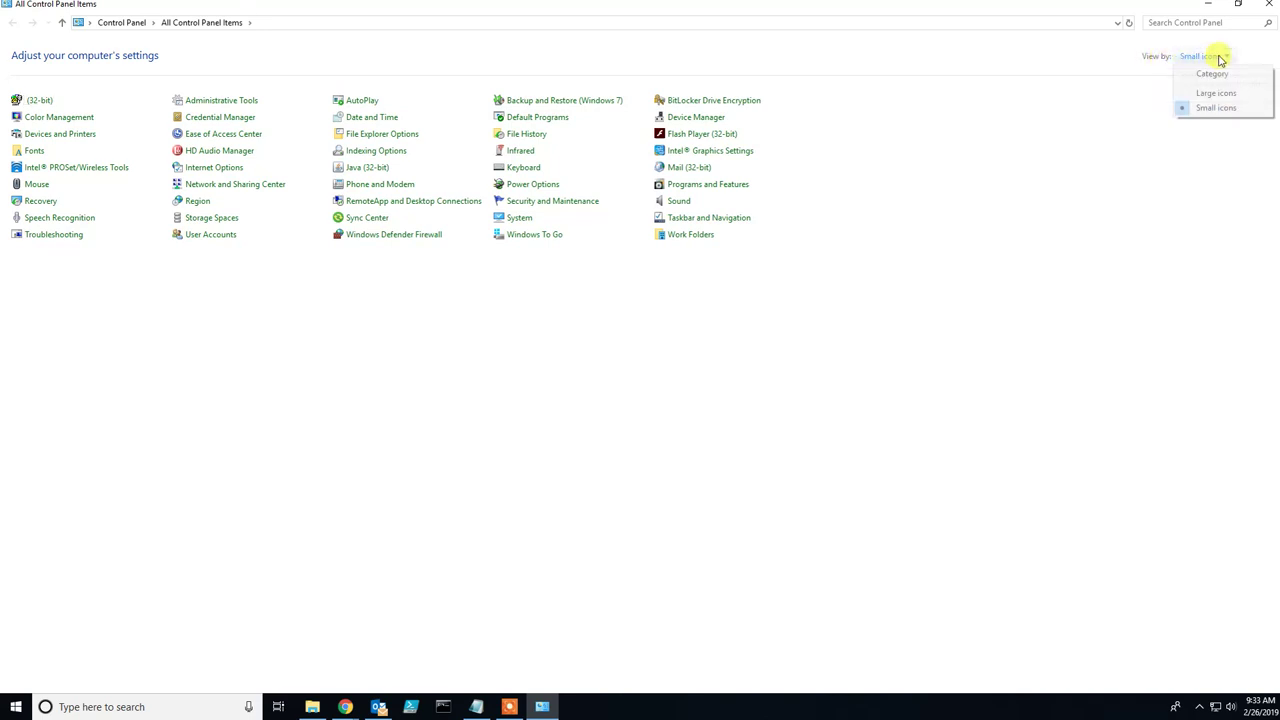
left_click(1218, 107)
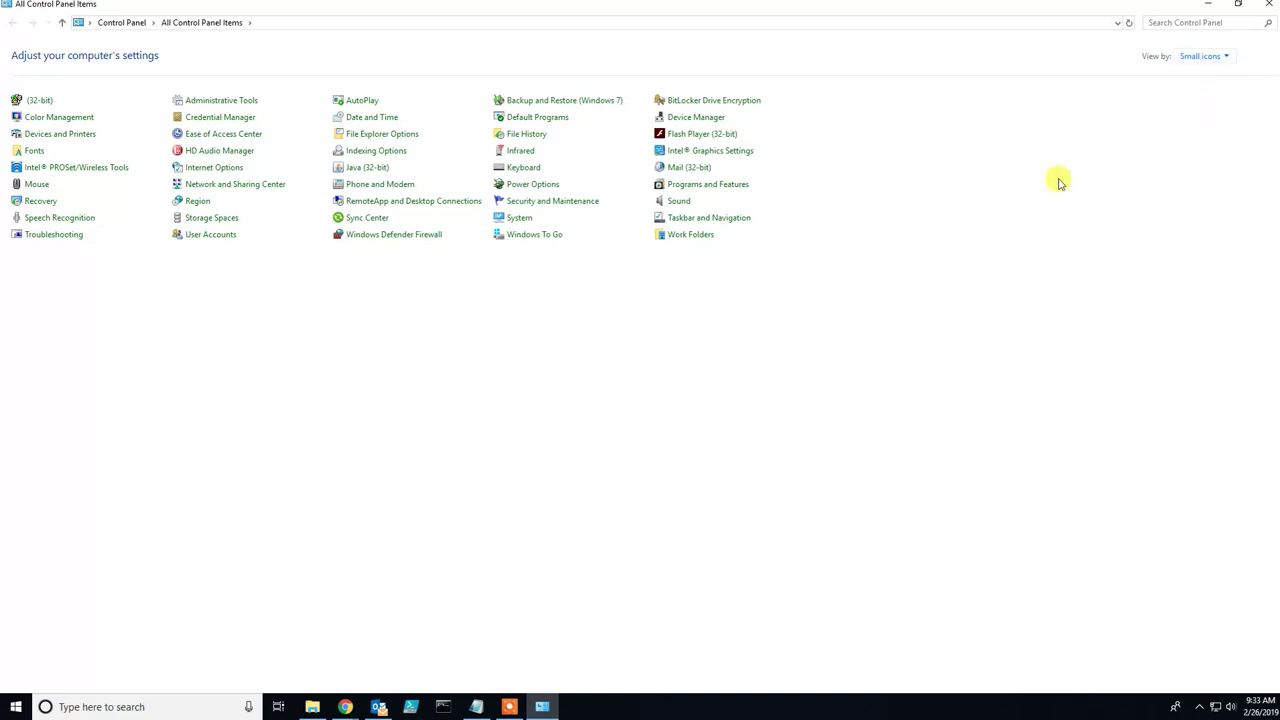
Step: Open Mail (32-bit) and show the profiles list containing o365 and Outlook
left_click(703, 170)
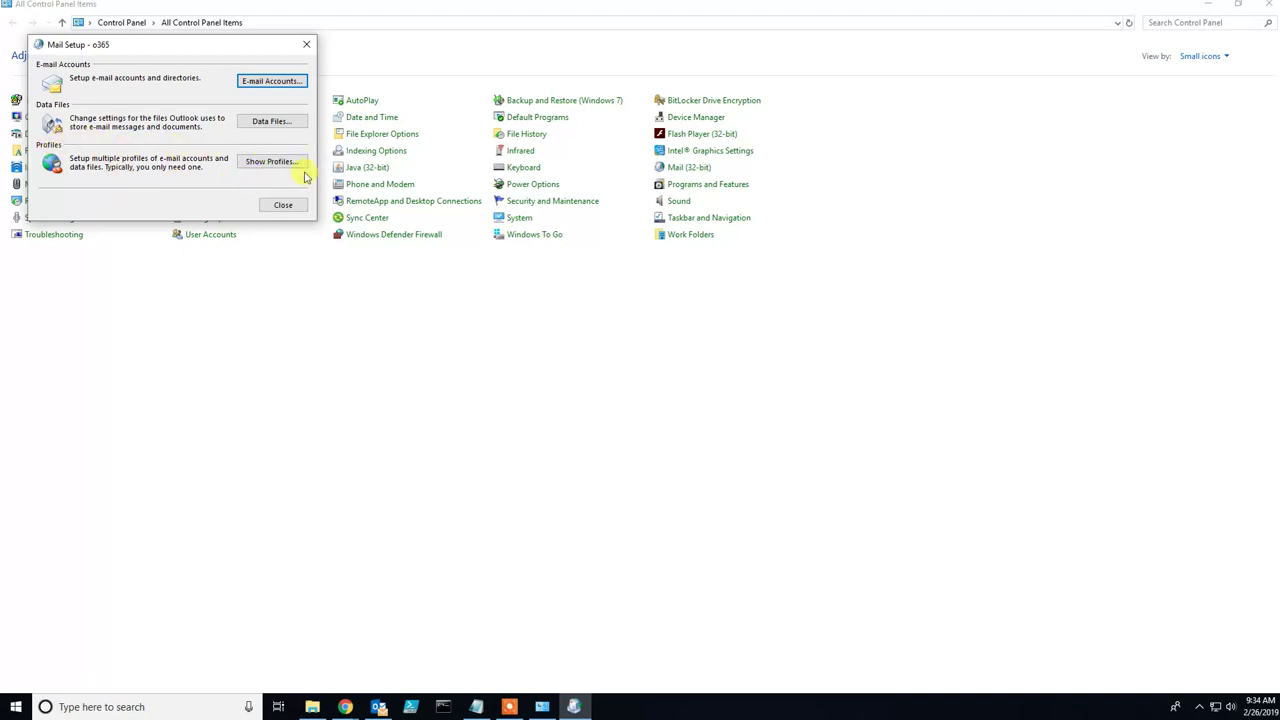
left_click(270, 162)
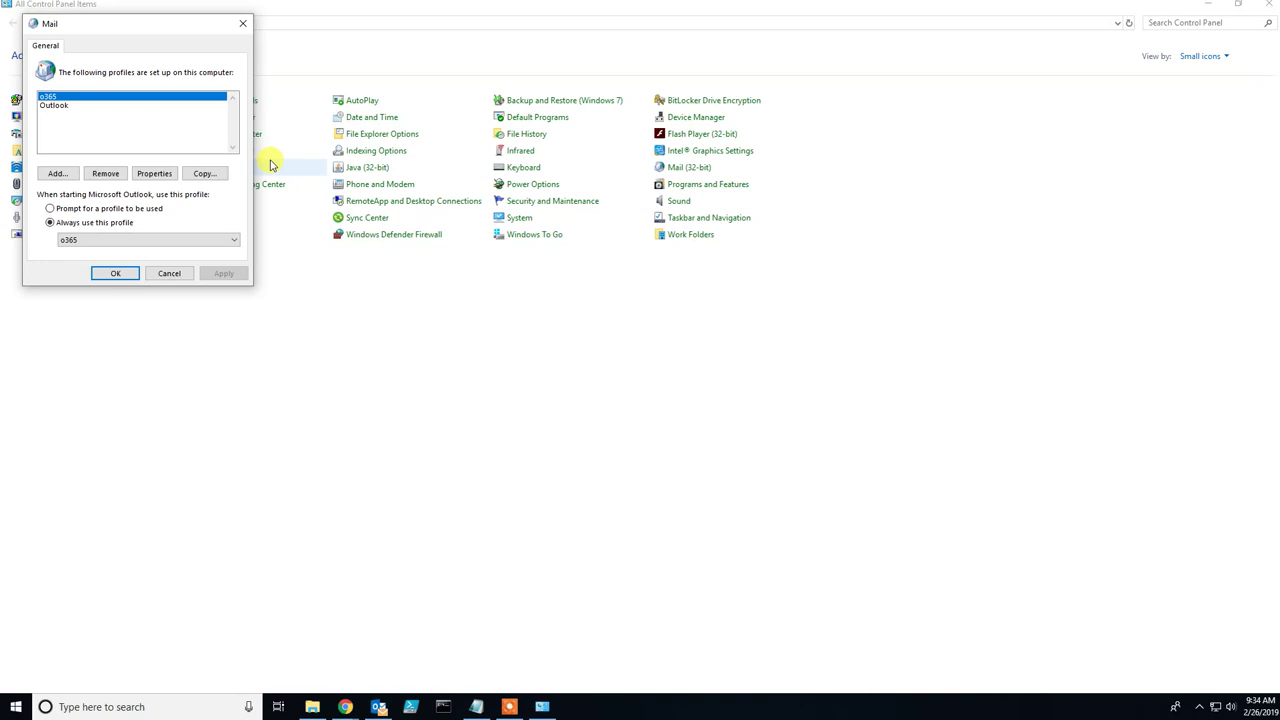
Step: Remove the o365 mail profile from the Mail profiles list
left_click(48, 105)
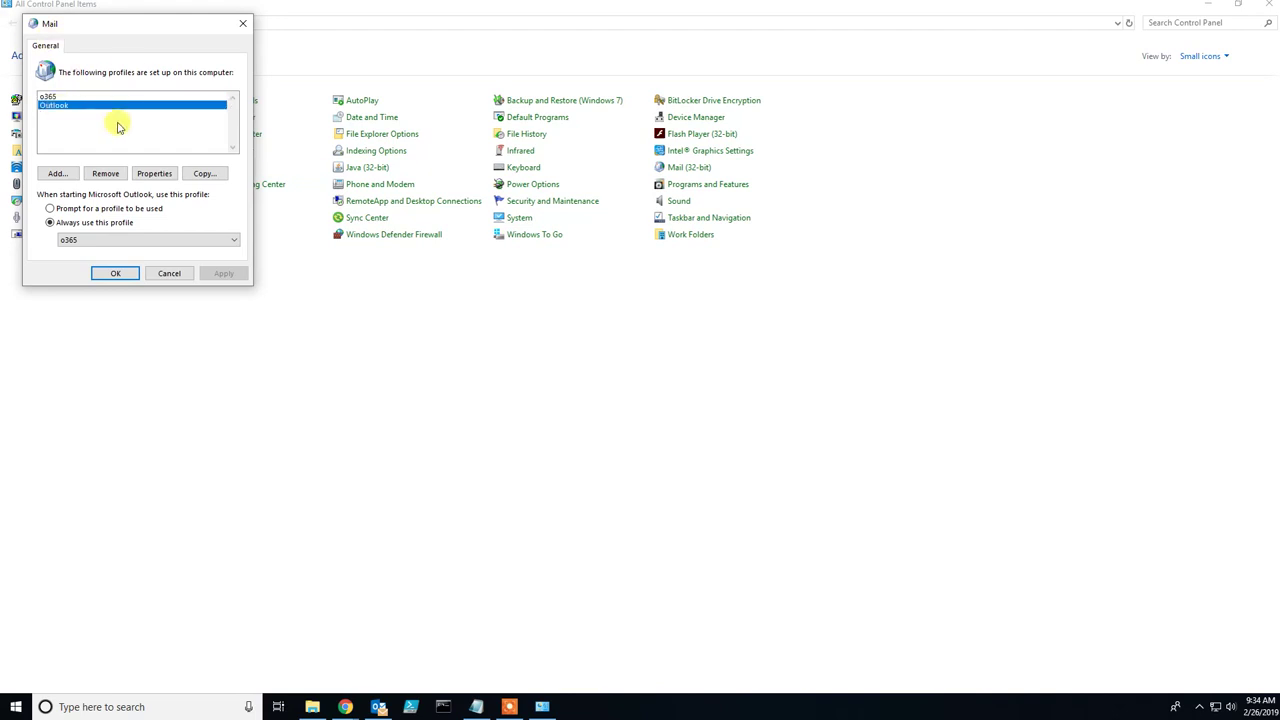
left_click(56, 108)
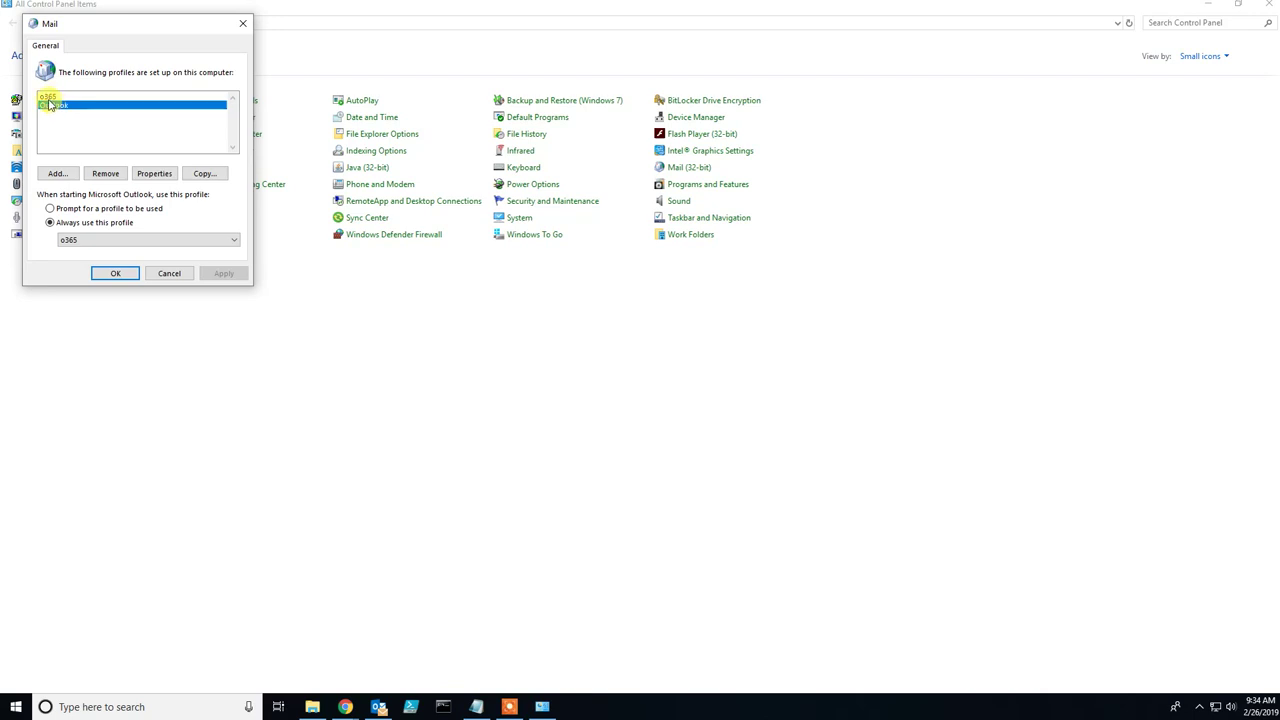
left_click(48, 99)
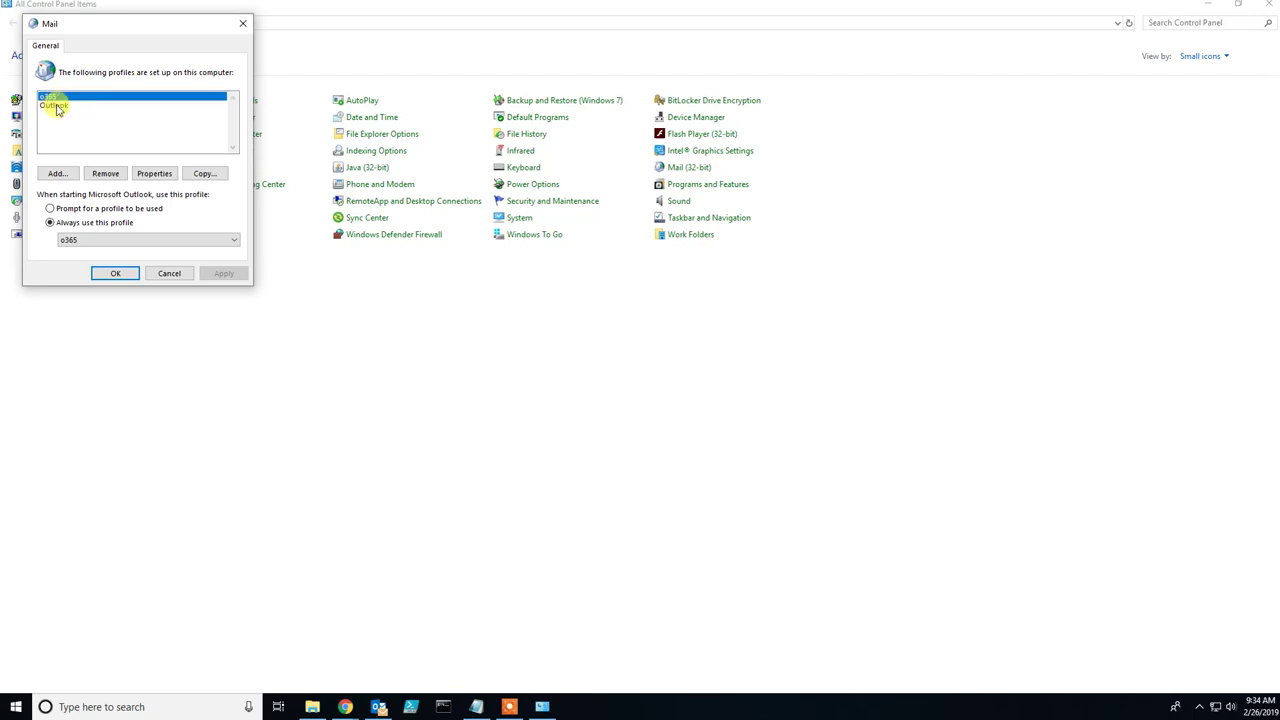
left_click(52, 105)
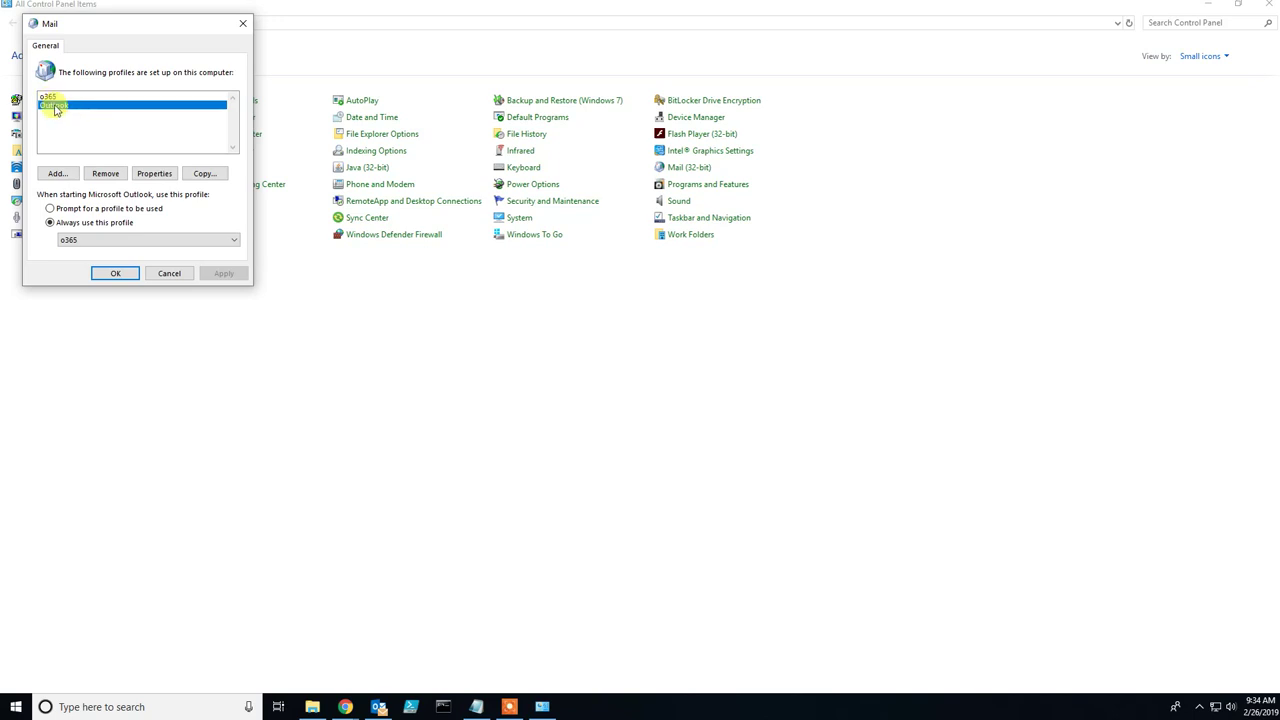
left_click(48, 97)
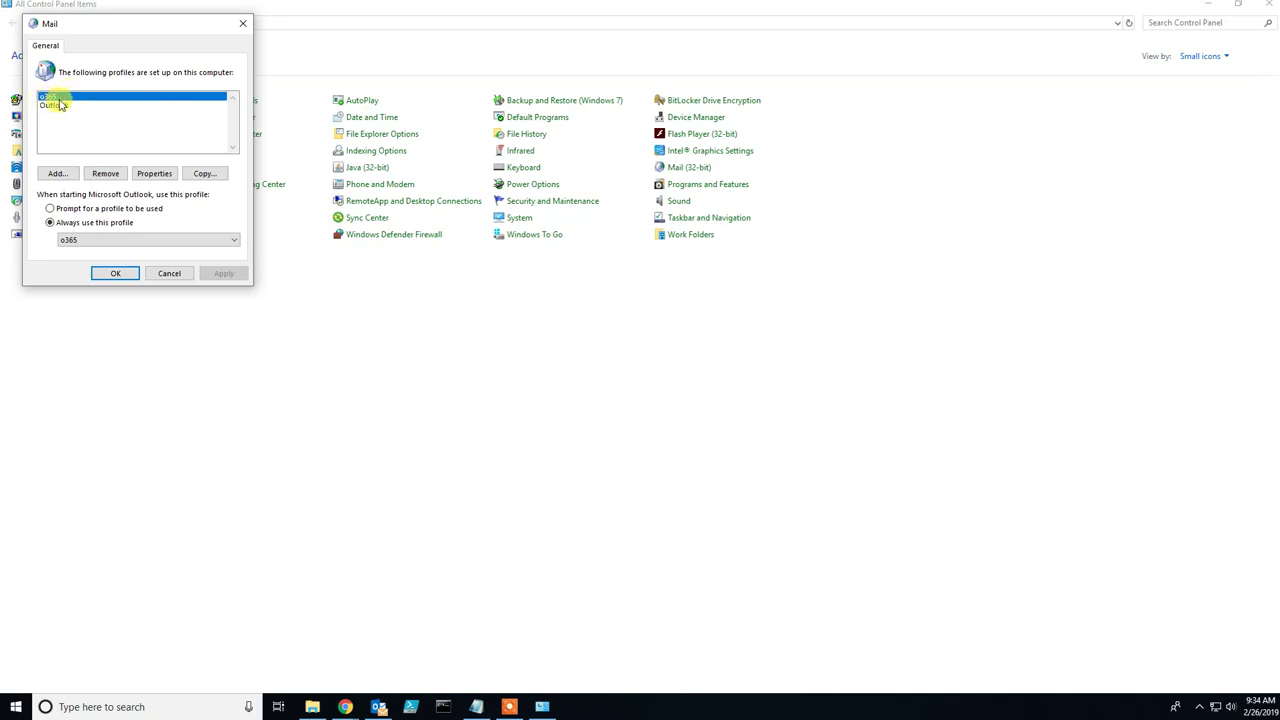
left_click(103, 173)
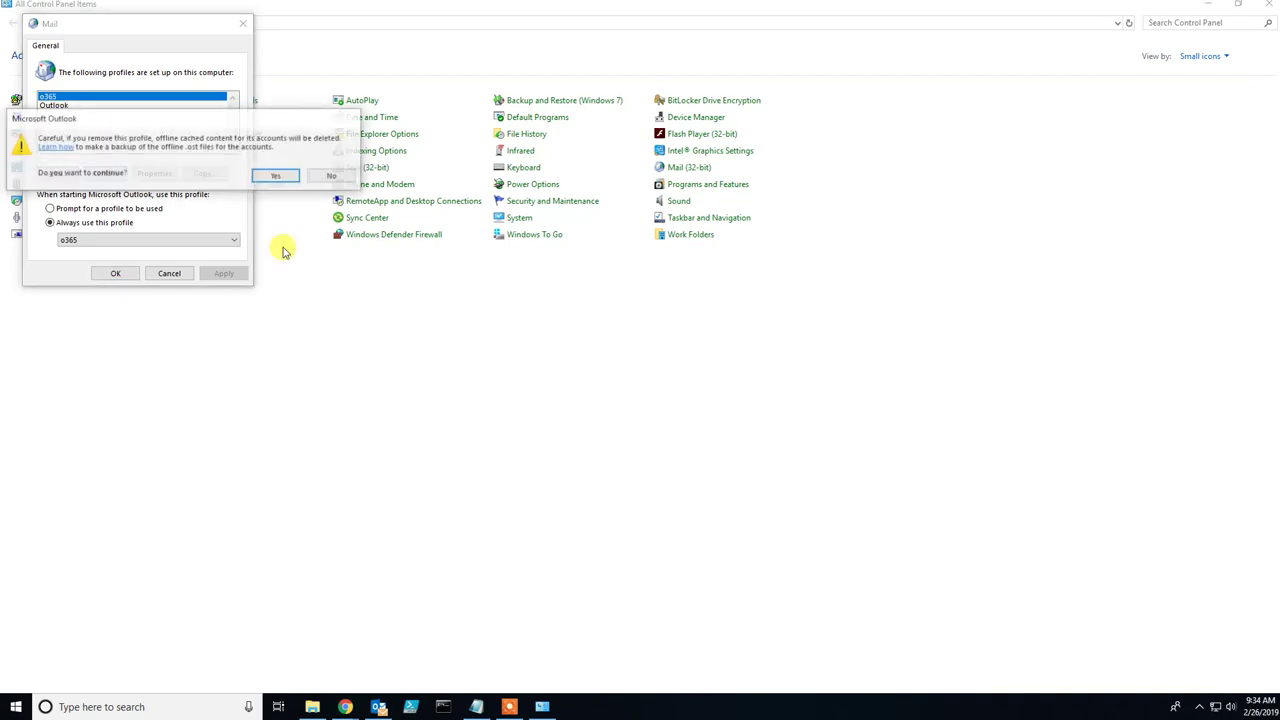
left_click(272, 184)
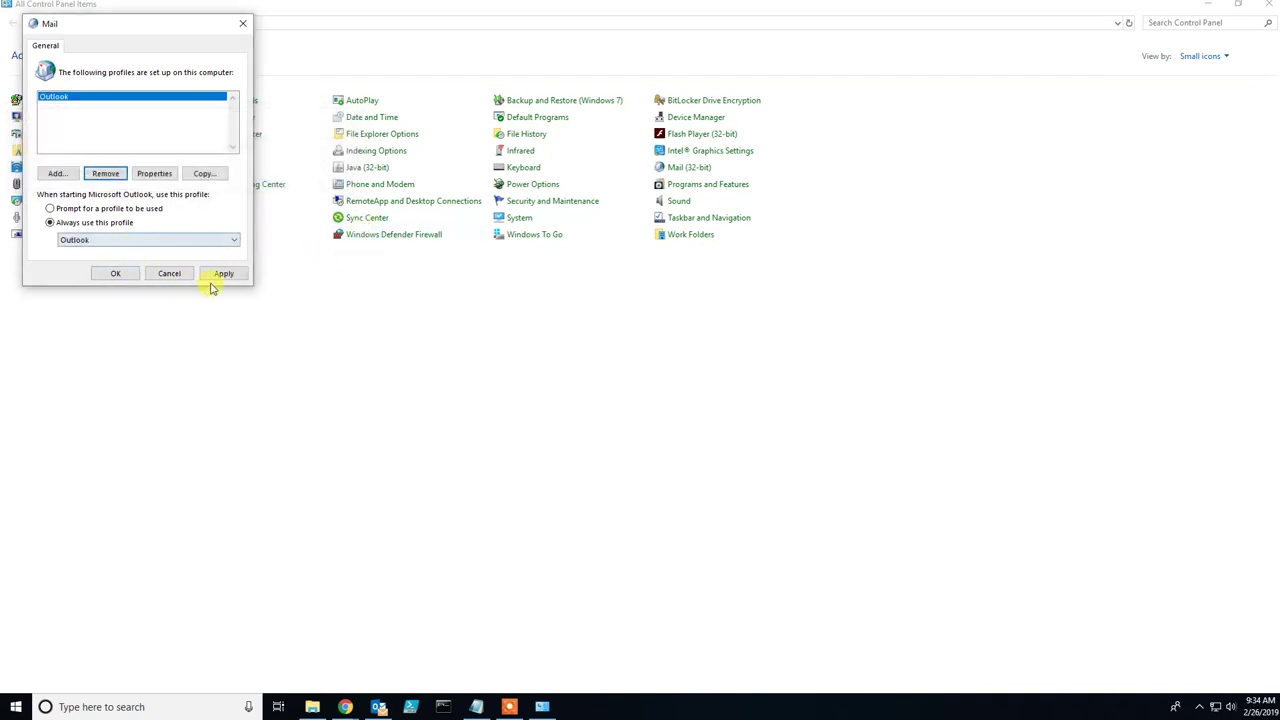
left_click(226, 274)
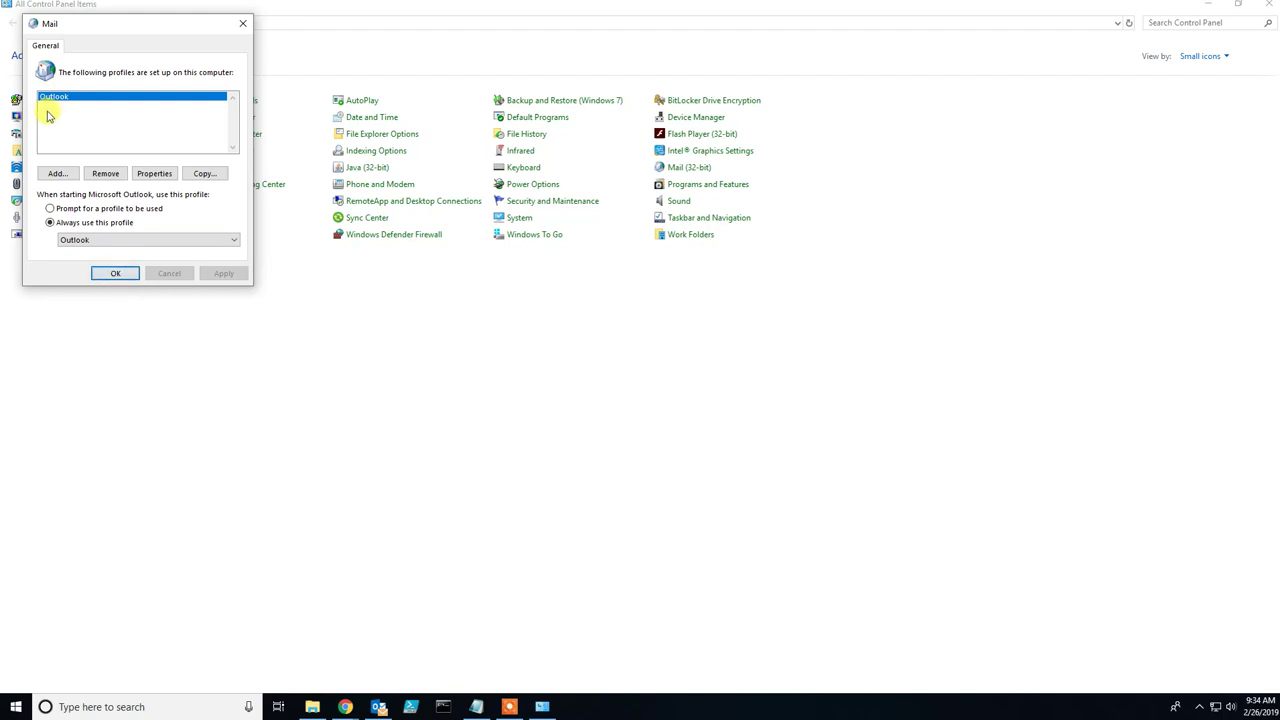
Step: Remove the remaining Outlook profile, close the Mail dialog, and minimize Control Panel
left_click(110, 174)
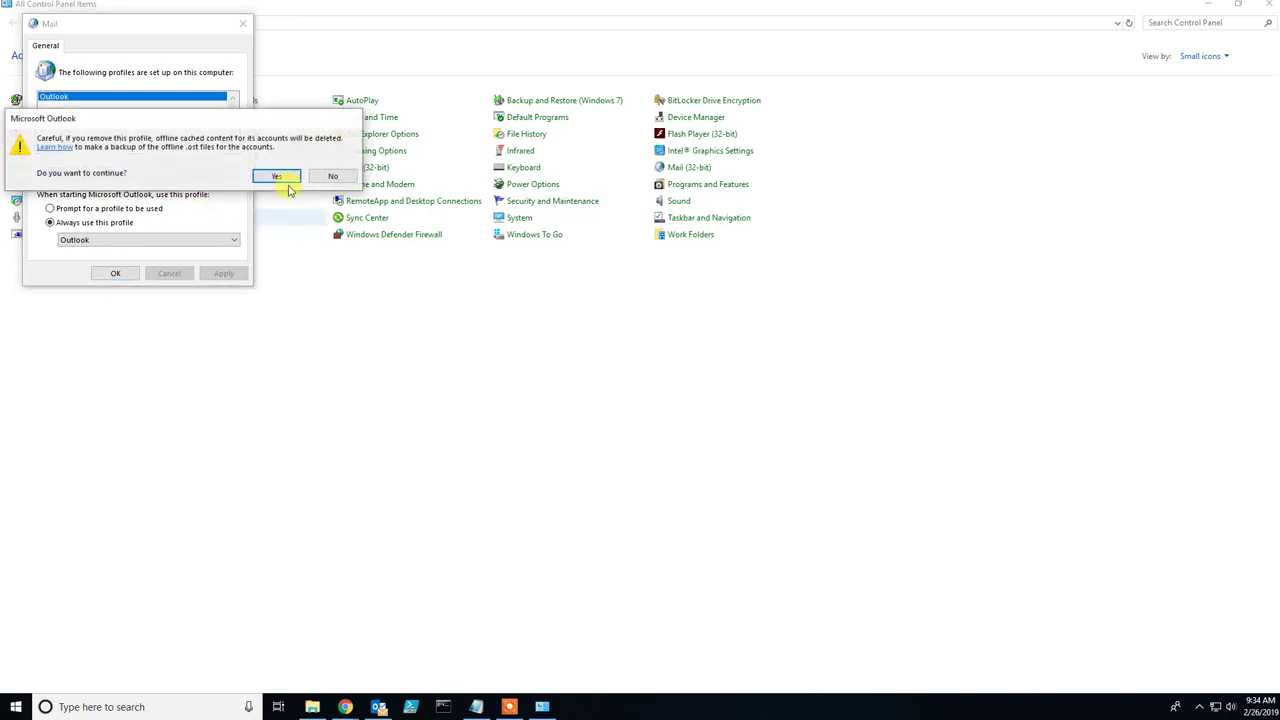
left_click(272, 175)
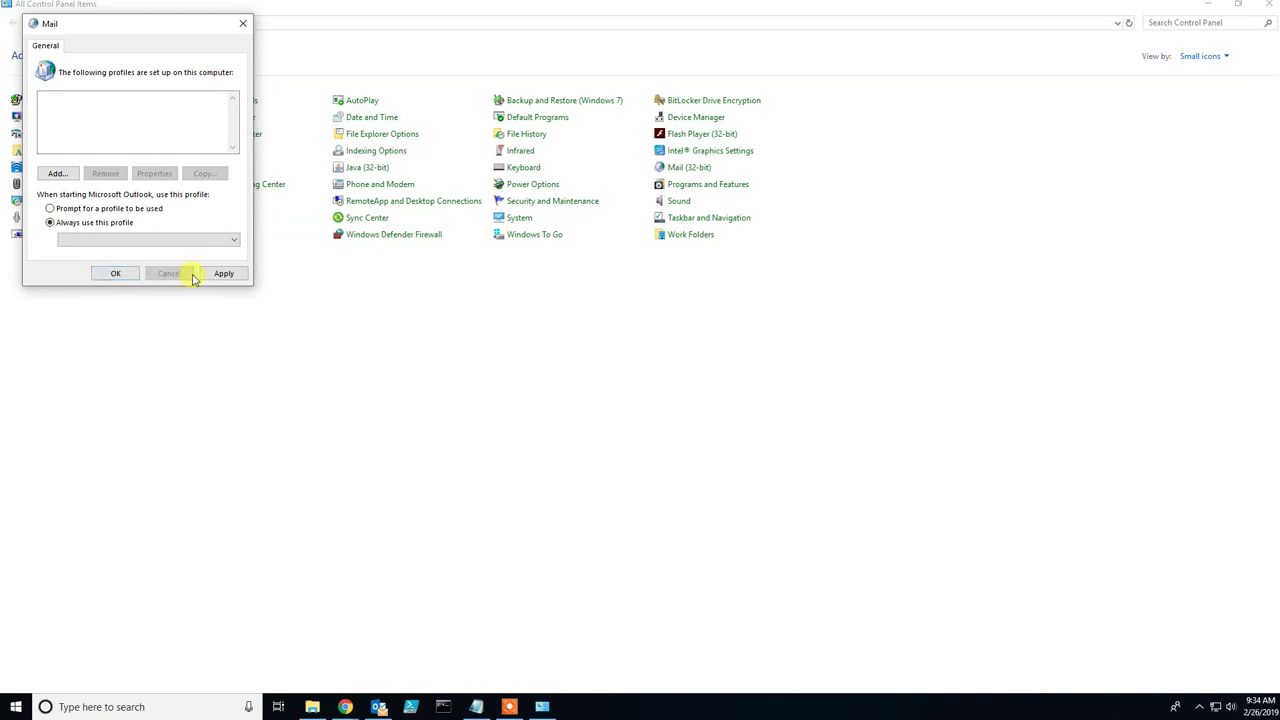
left_click(128, 274)
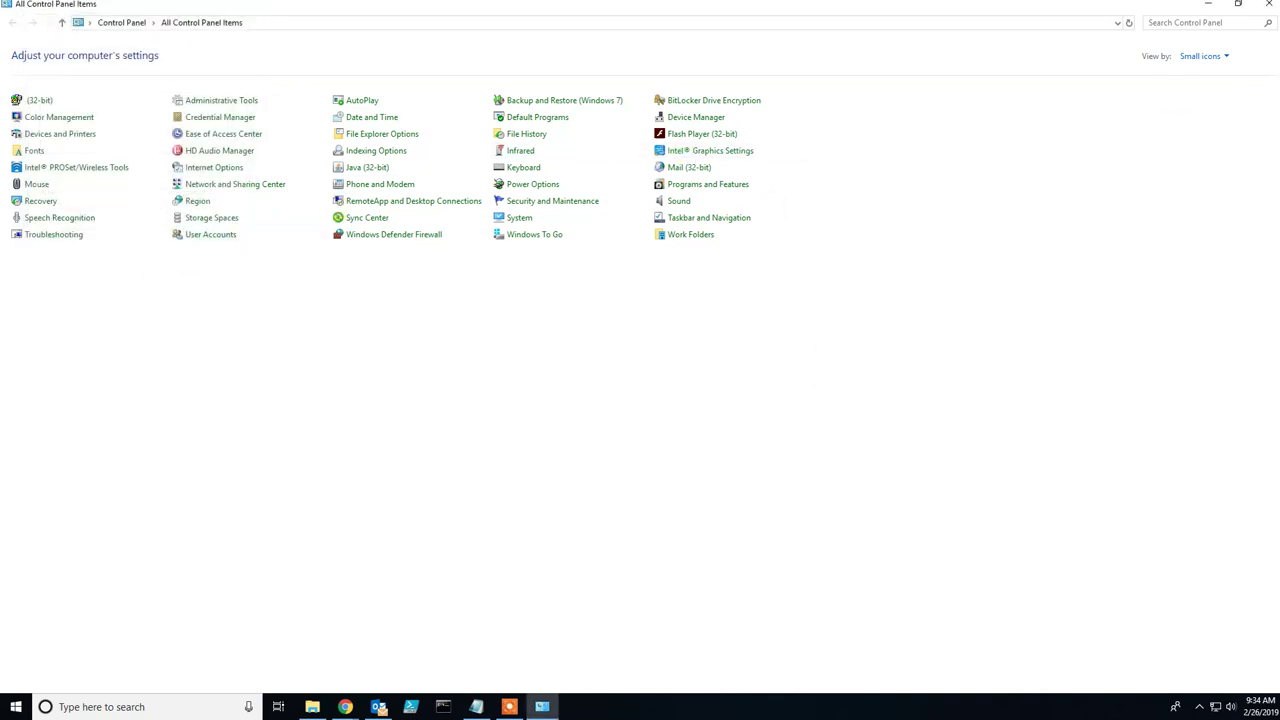
left_click(1208, 4)
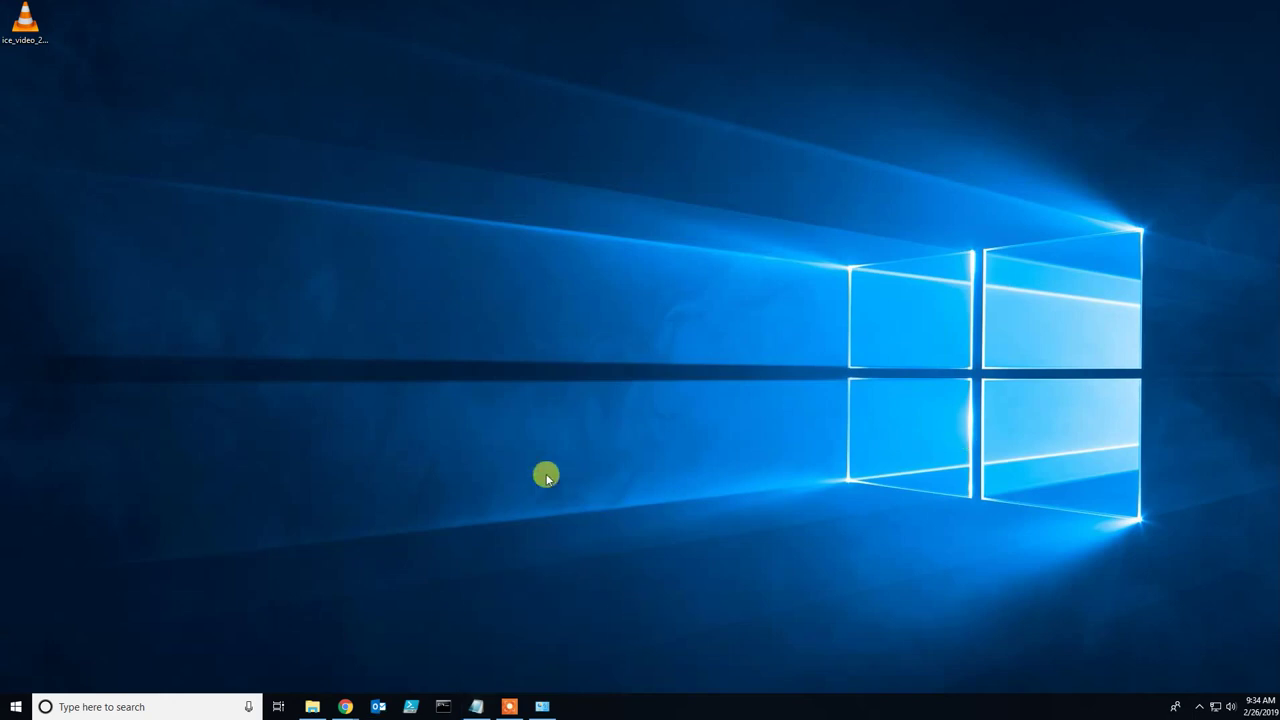
Step: Cancel Outlook's taskbar-launched profile prompt, then relaunch Outlook 2013 by searching 'out'
left_click(379, 710)
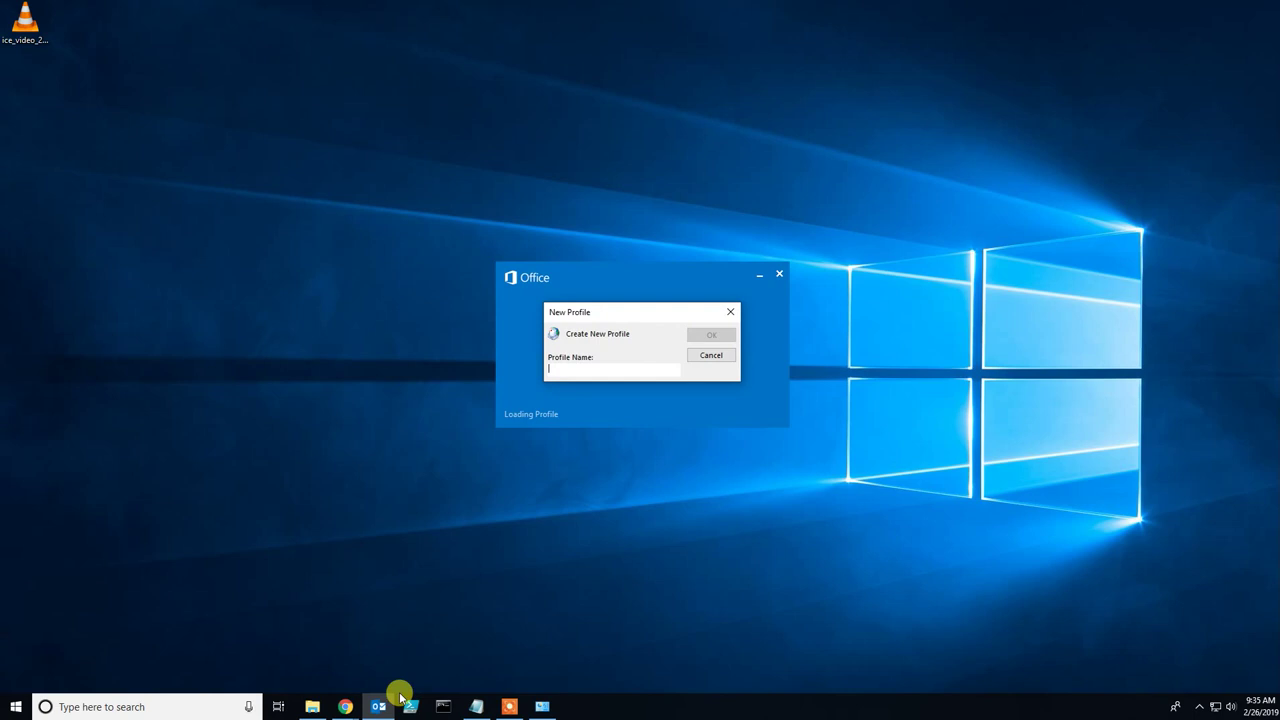
left_click(708, 356)
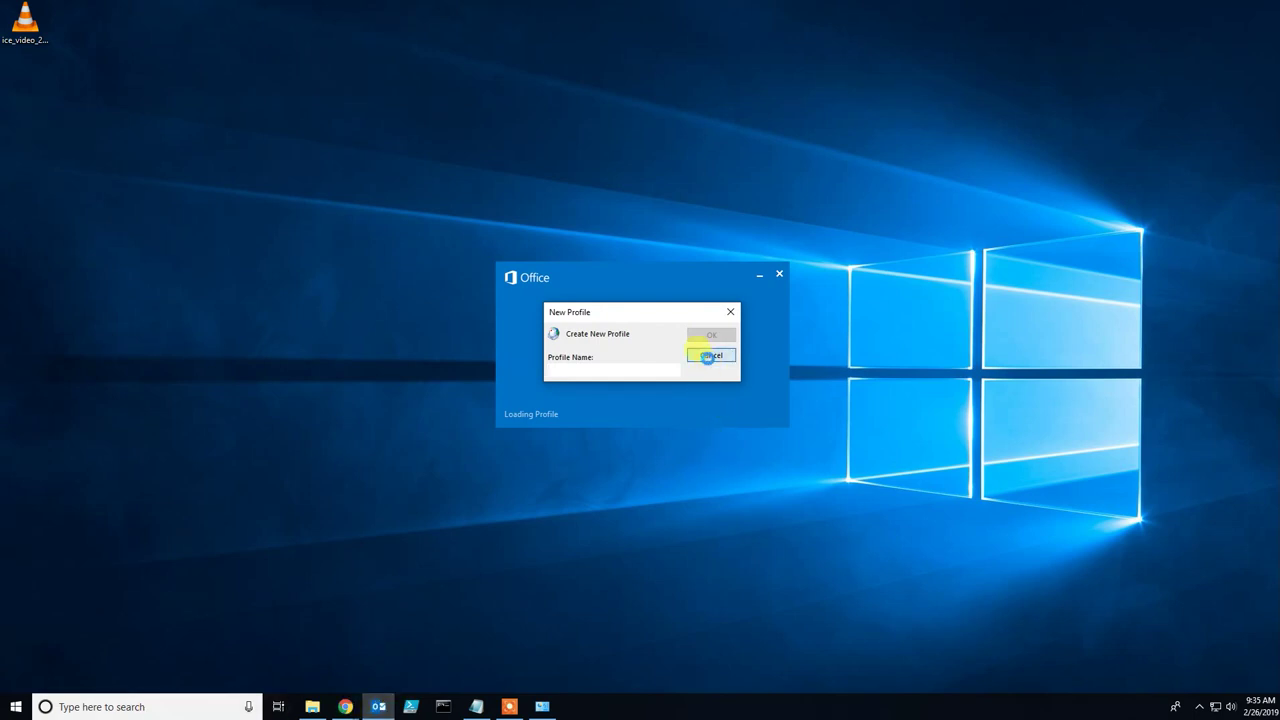
left_click(131, 712)
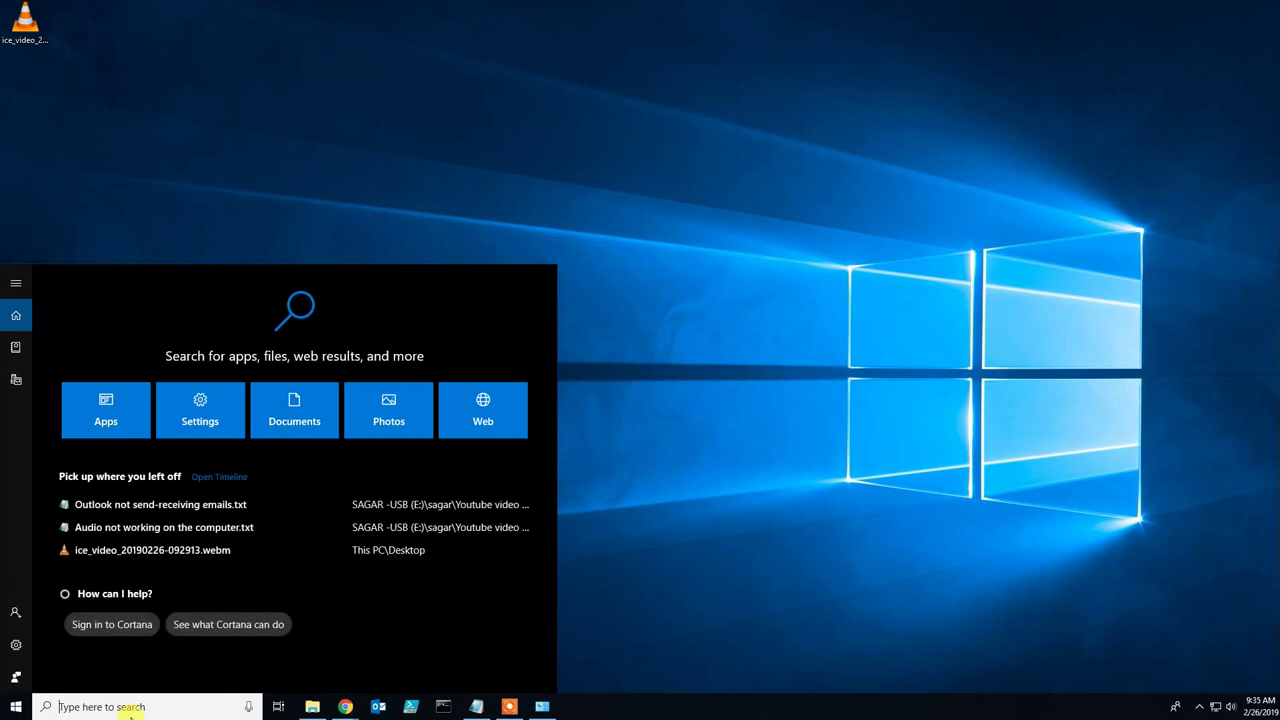
type("task")
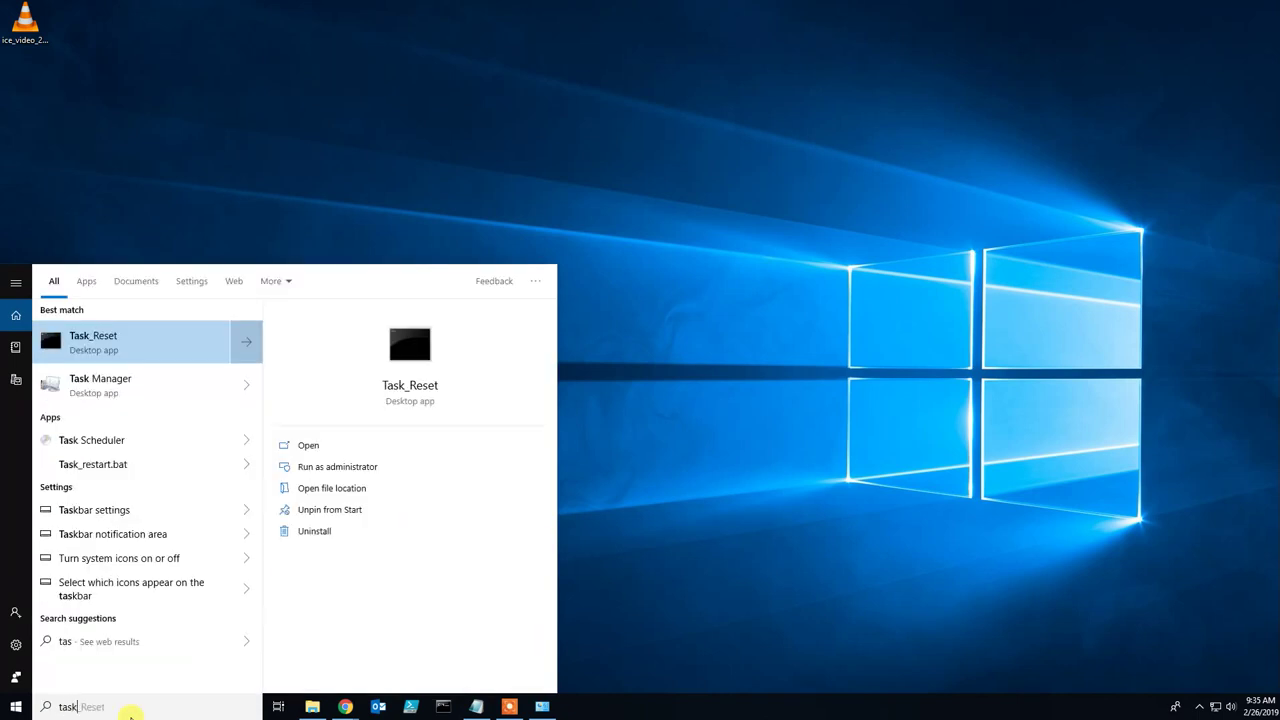
key("BackSpace")
key("BackSpace")
key("BackSpace")
key("BackSpace")
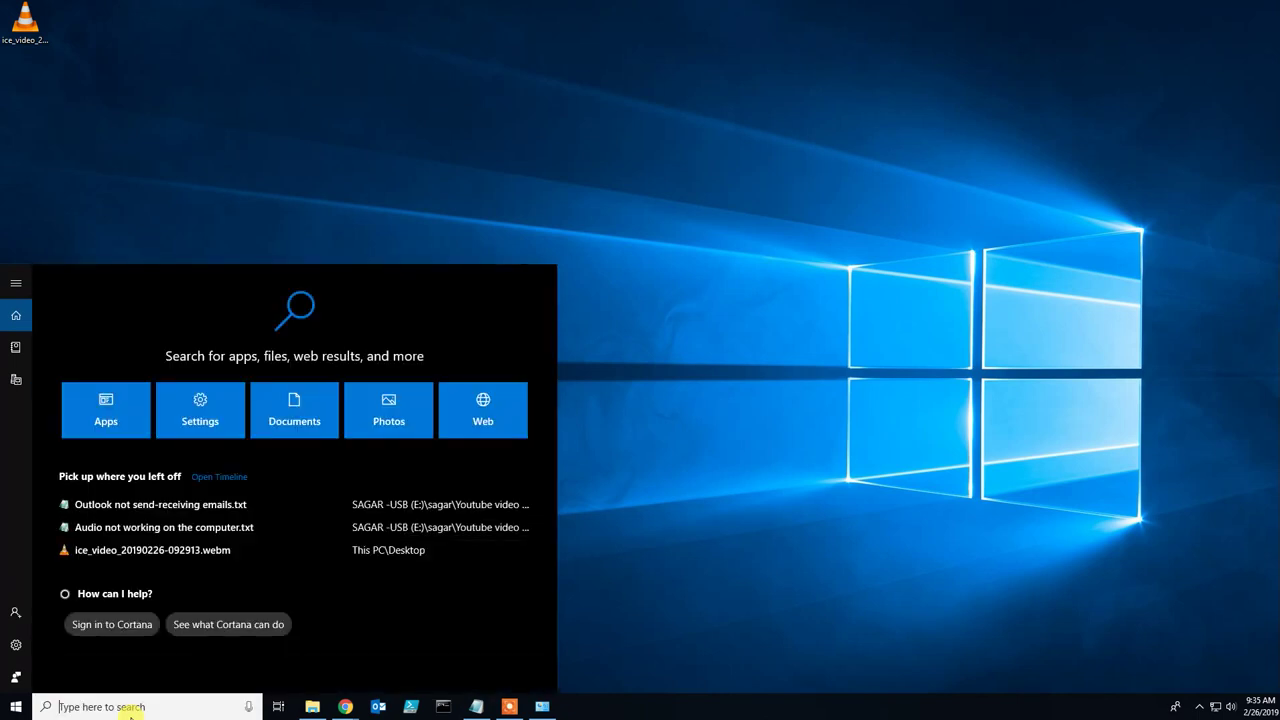
type("out")
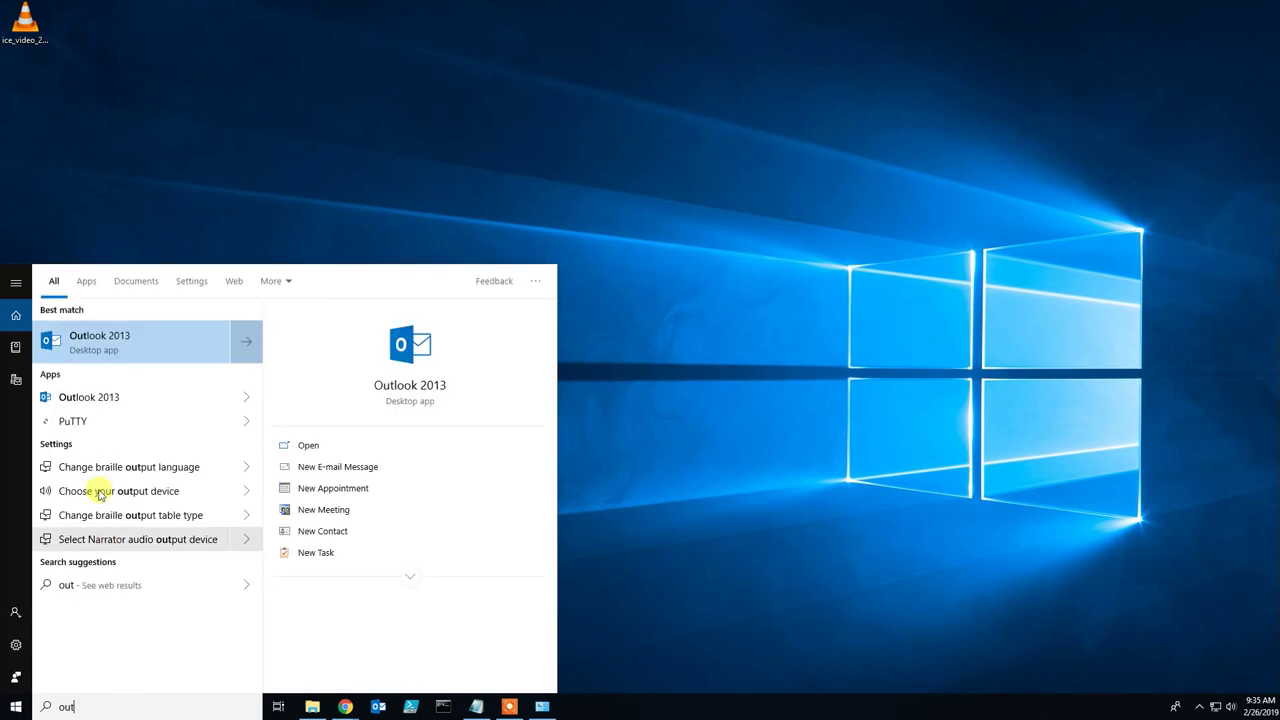
left_click(104, 345)
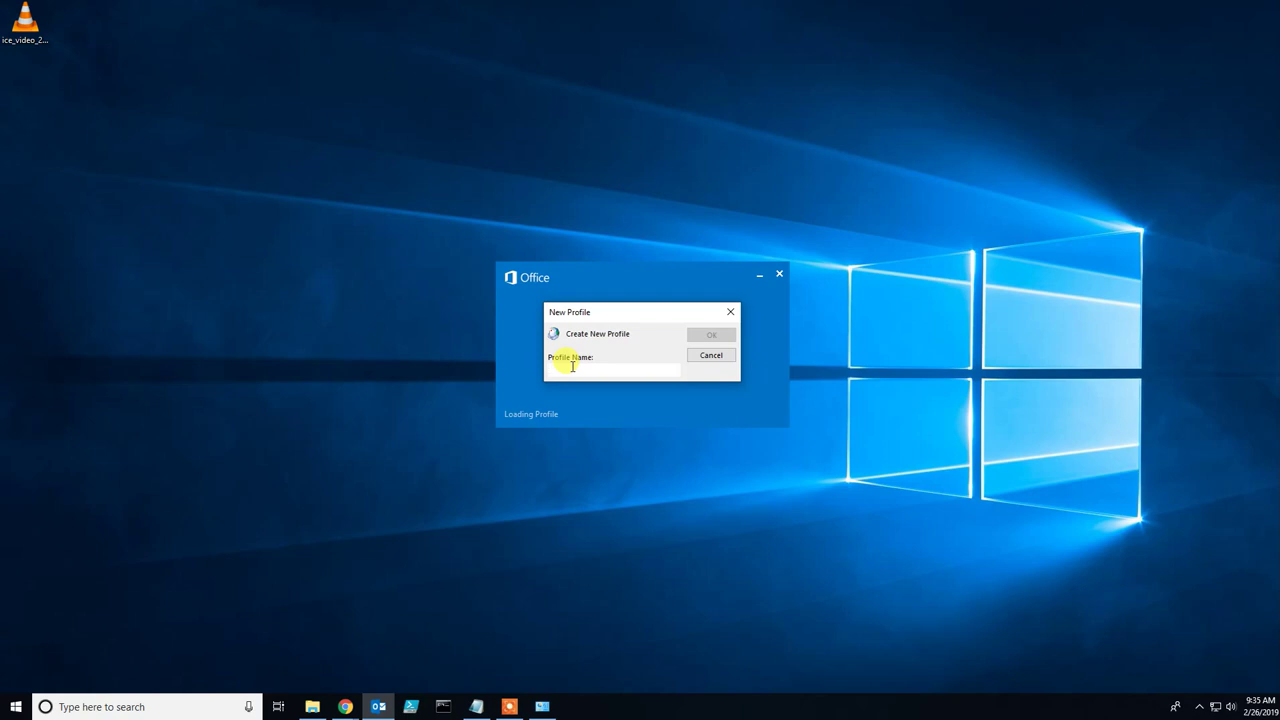
Step: Name the new Outlook profile 'Office365' and confirm it
type("Office365")
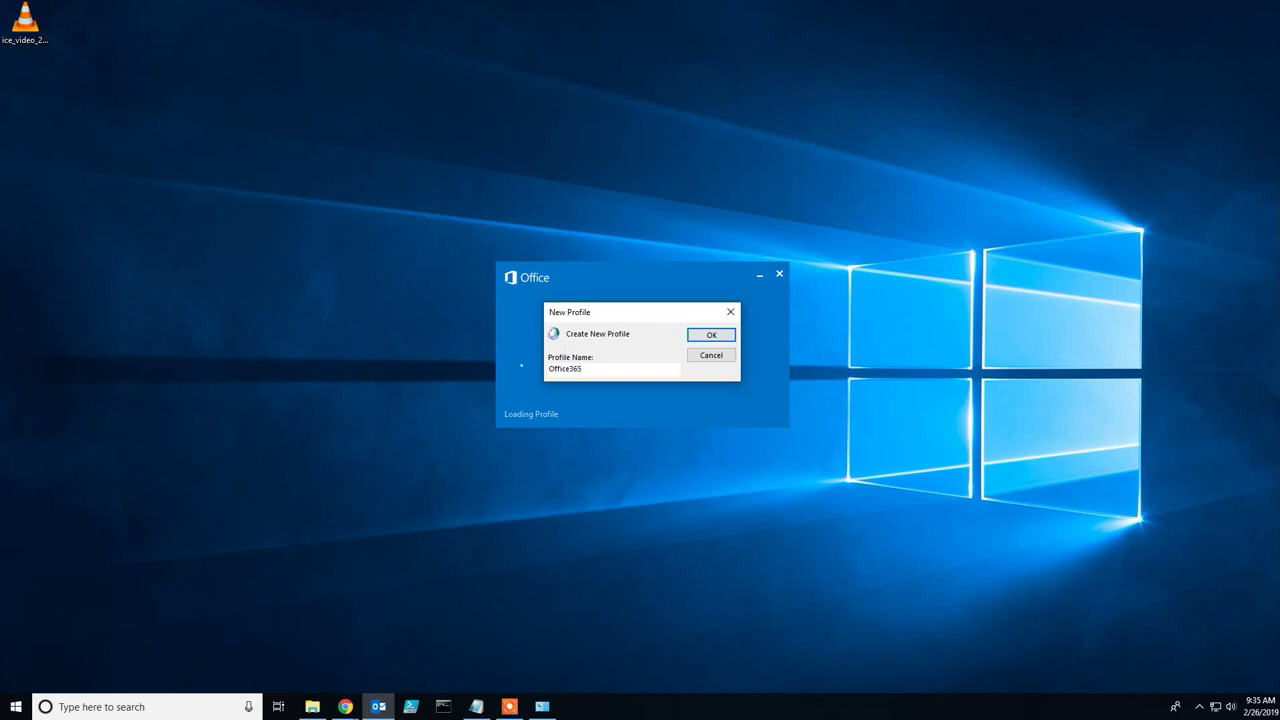
key("Return")
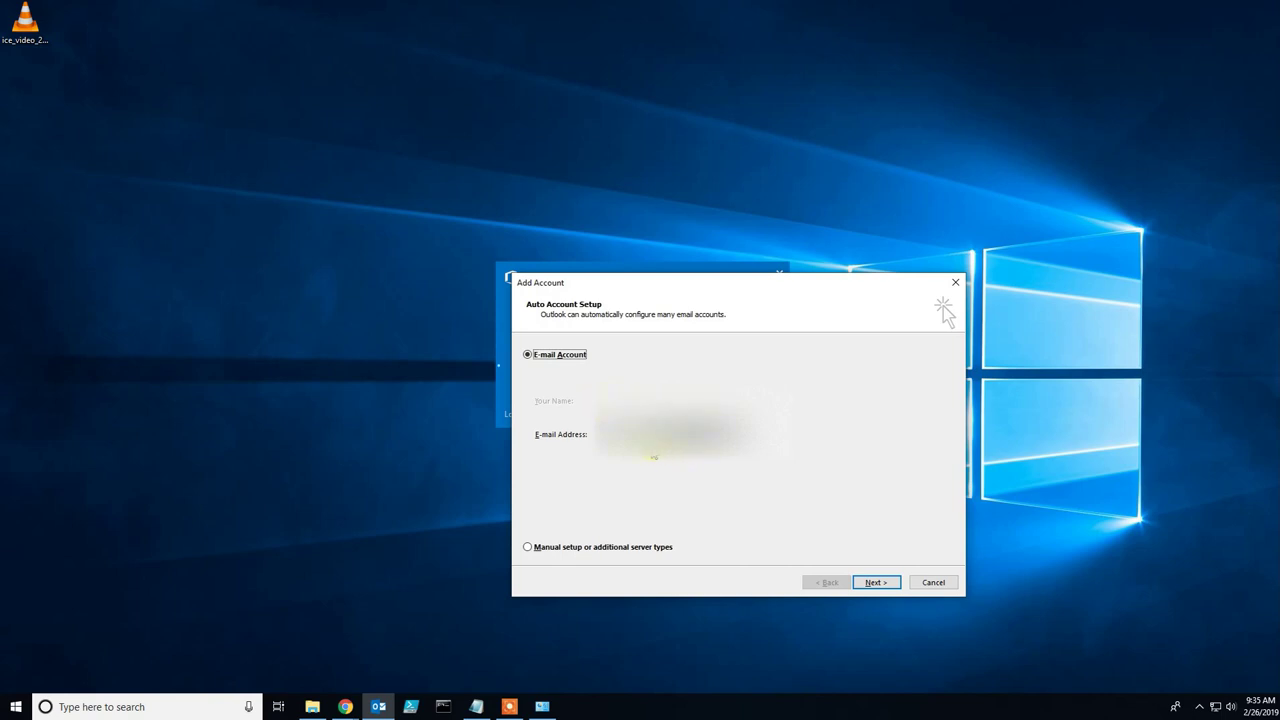
Step: Run the automatic e-mail account setup, dismiss the restart notice, and finish at Congratulations
left_click(877, 582)
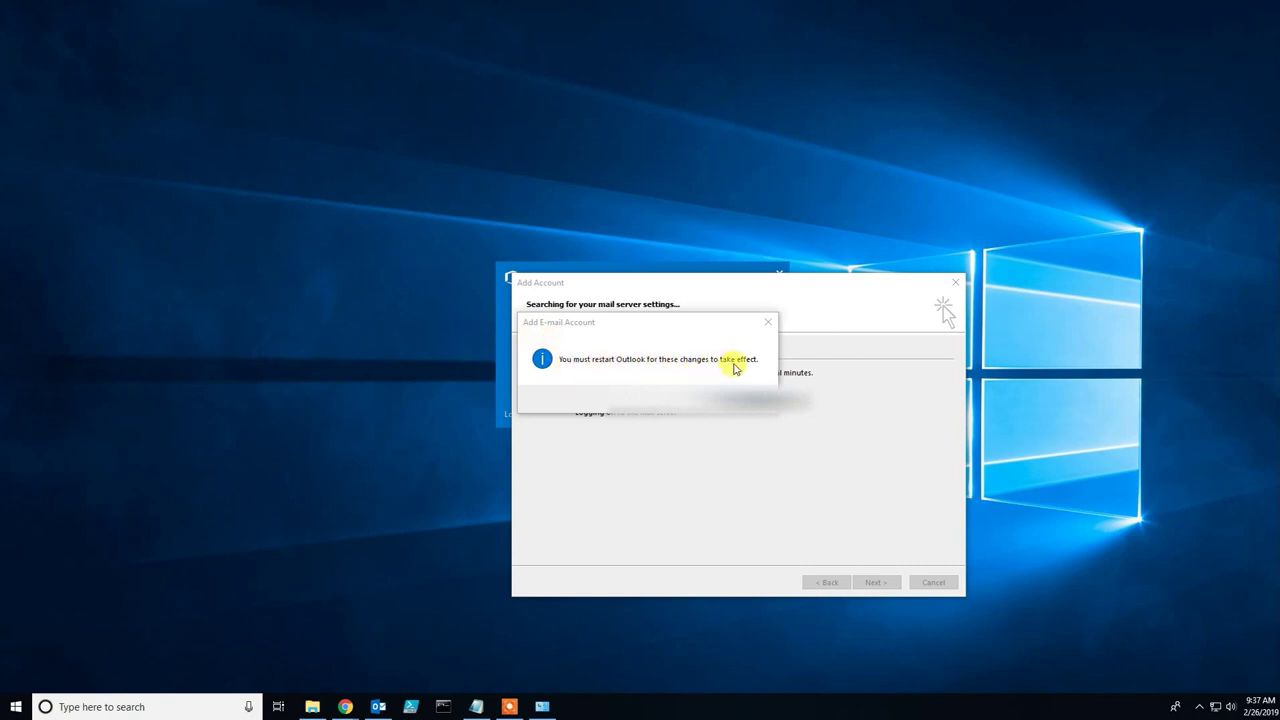
left_click(750, 400)
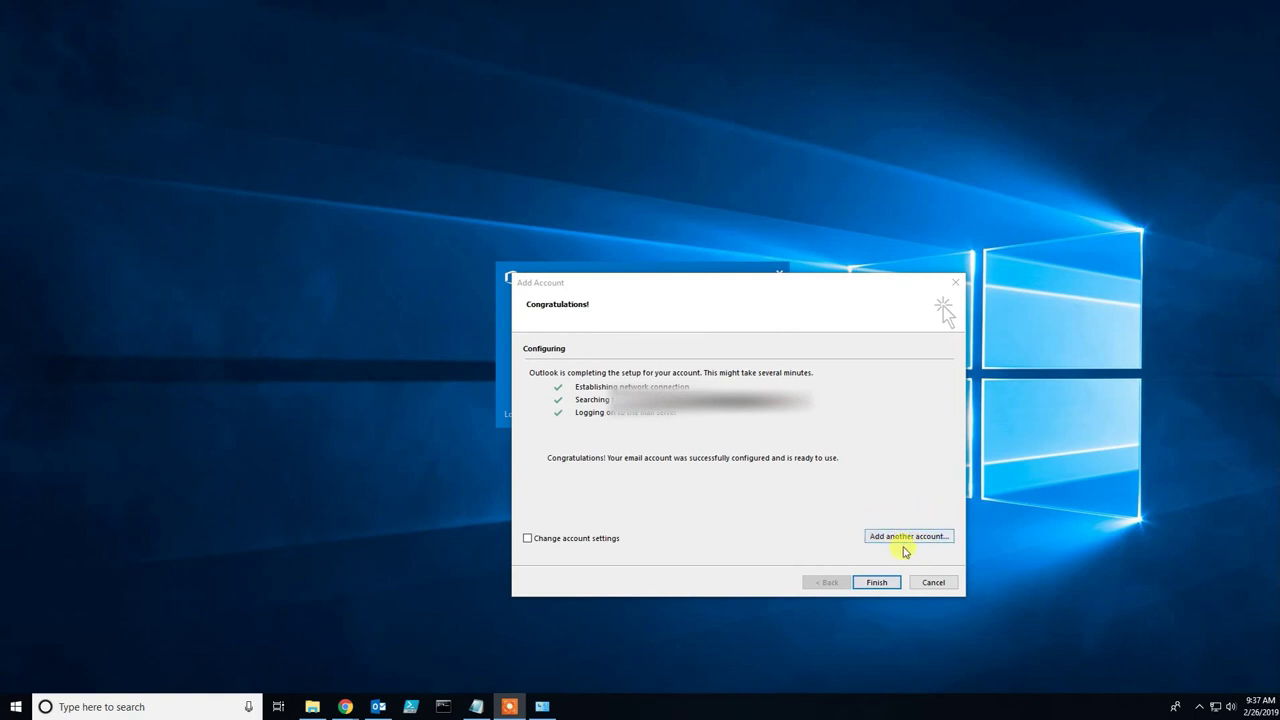
left_click(810, 562)
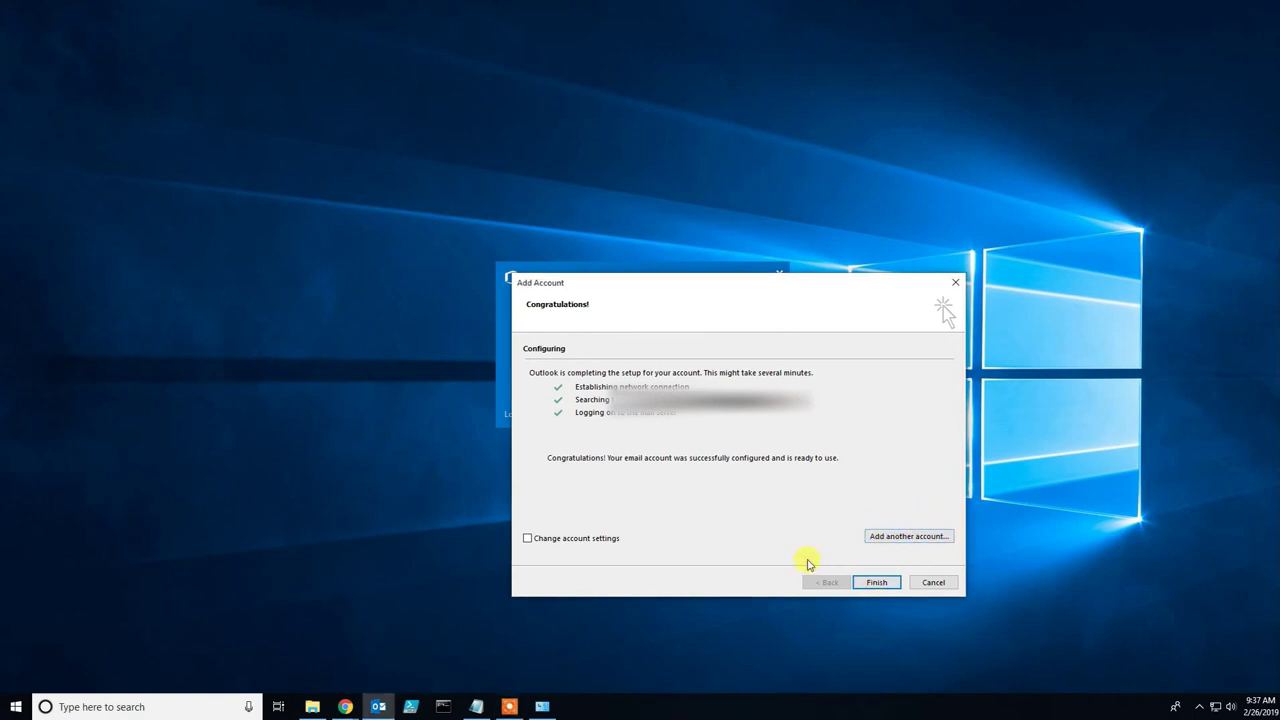
left_click(875, 584)
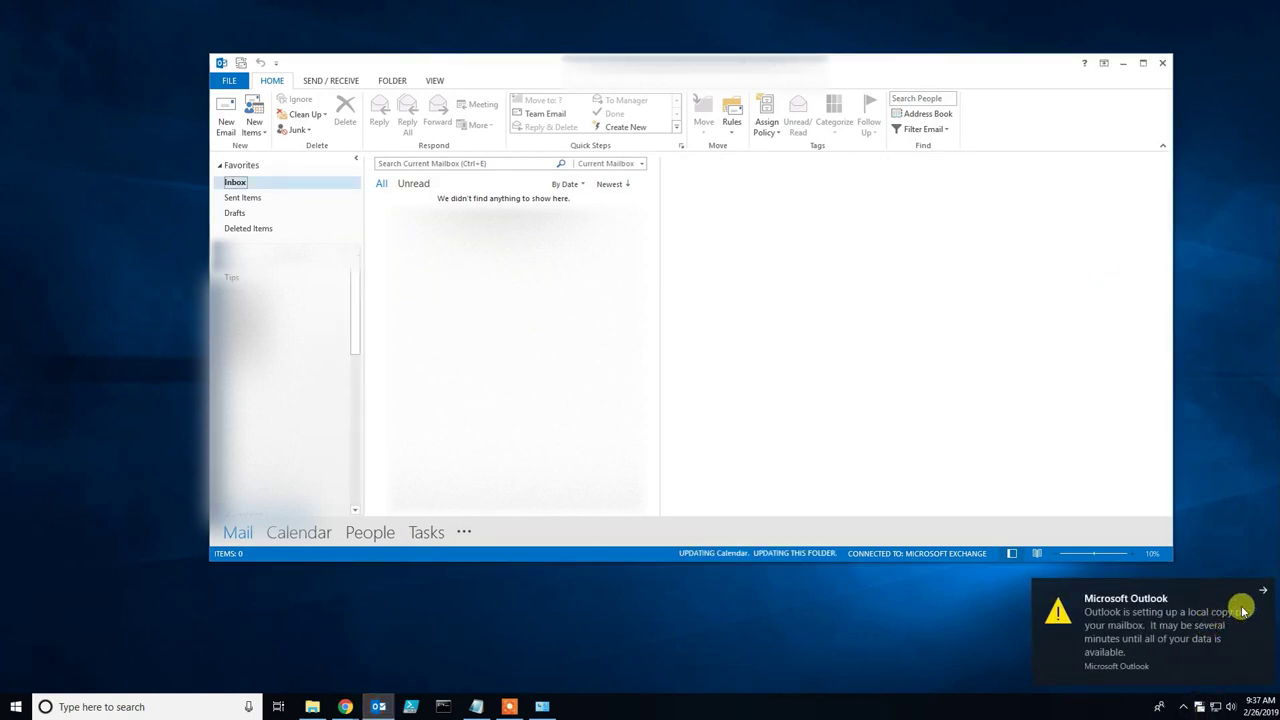
Step: Close the mailbox setup notification and drag the Outlook window slightly taller while the Inbox syncs
left_click(1262, 594)
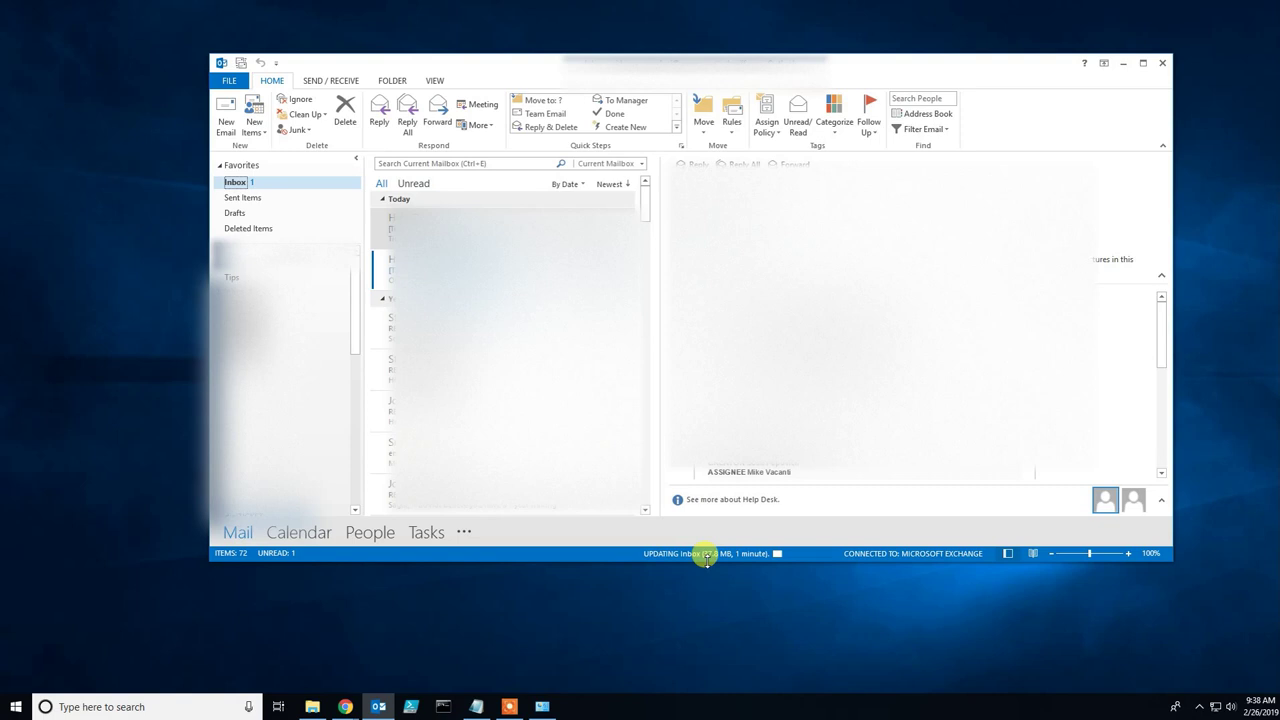
left_click_drag(703, 560, 692, 577)
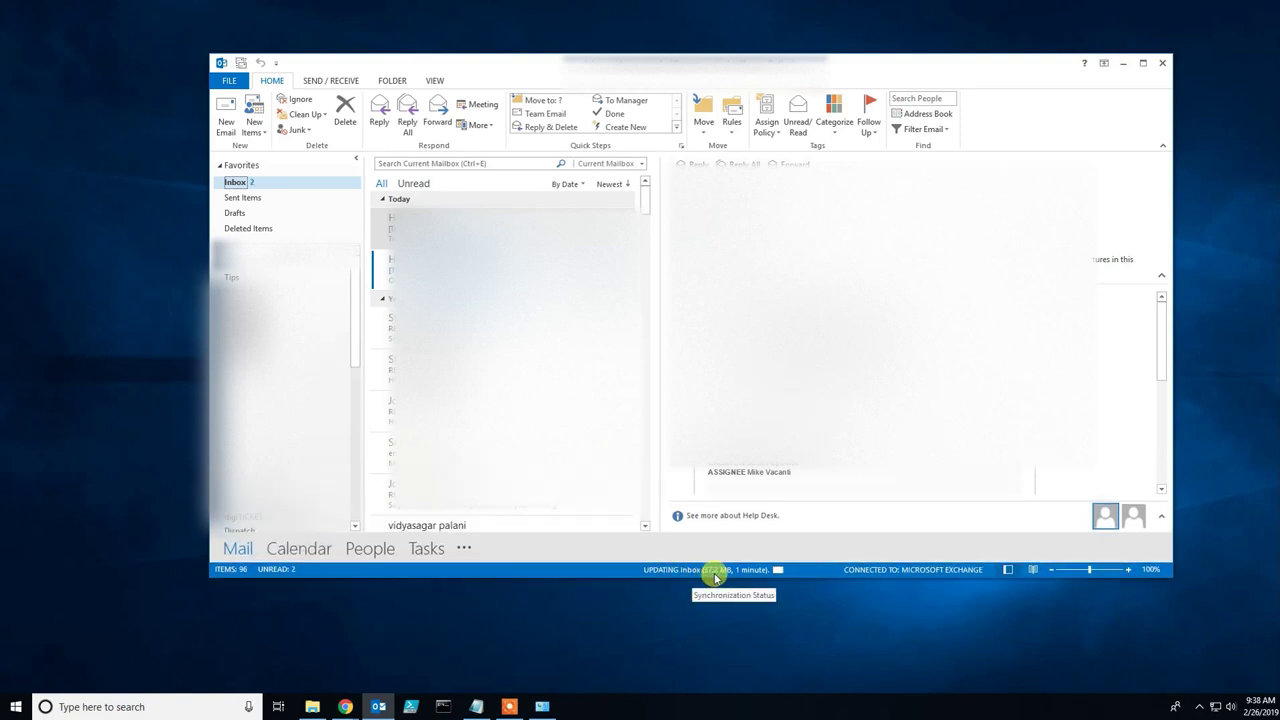